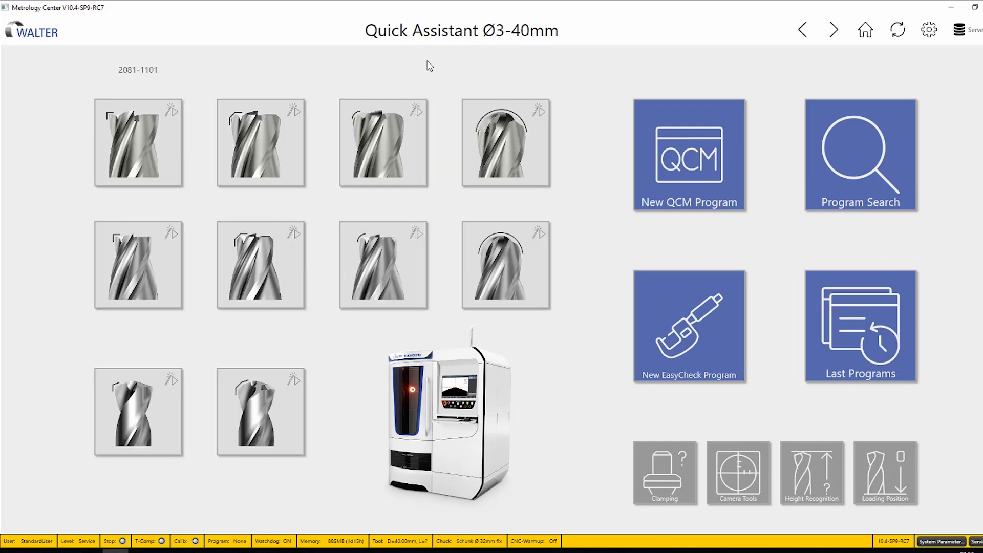
Switch the start screen to the Templates view and back to Quick Assistant.
left_click(442, 34)
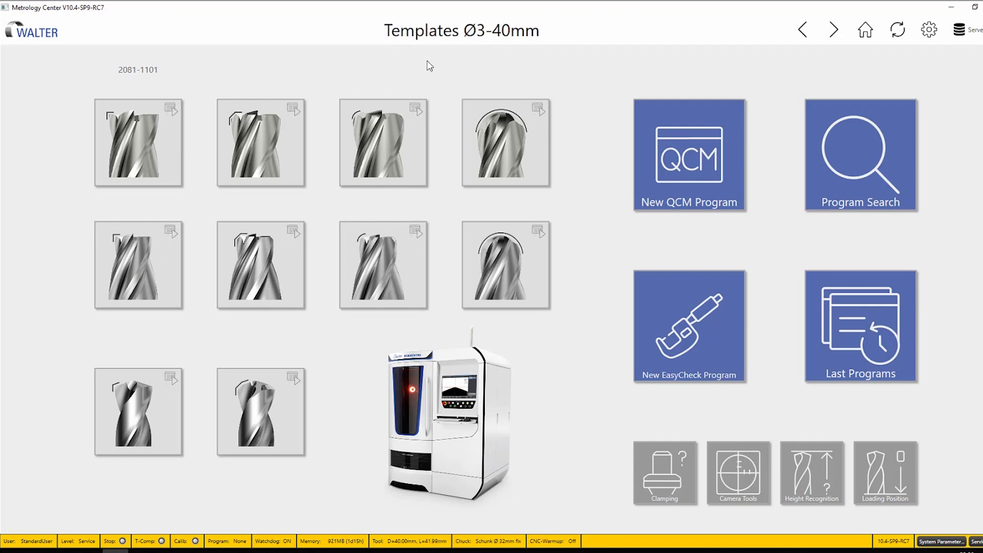
left_click(836, 33)
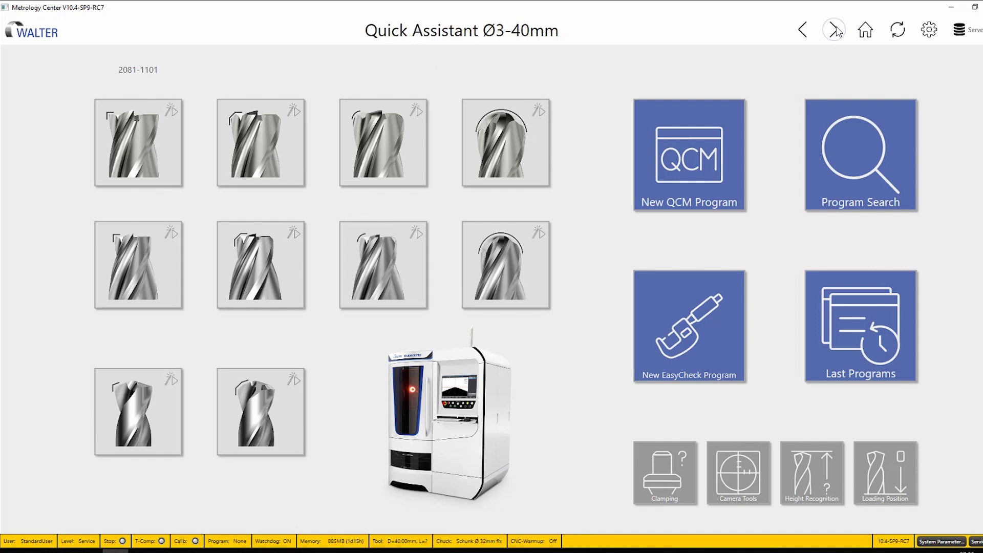
Start a ballnose-template program, add OD Diameter to checklist D, and toggle All Criteria on and off.
left_click(515, 135)
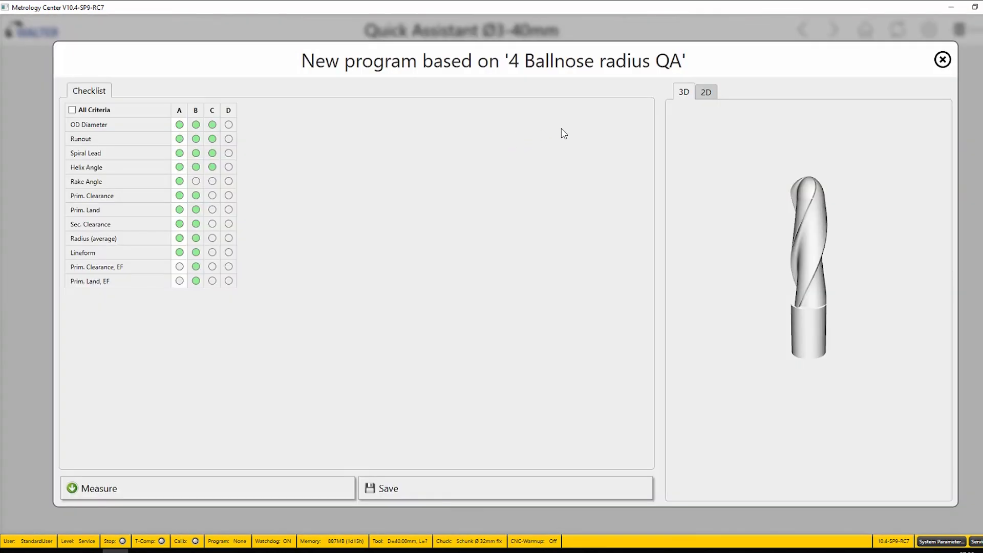
left_click(228, 124)
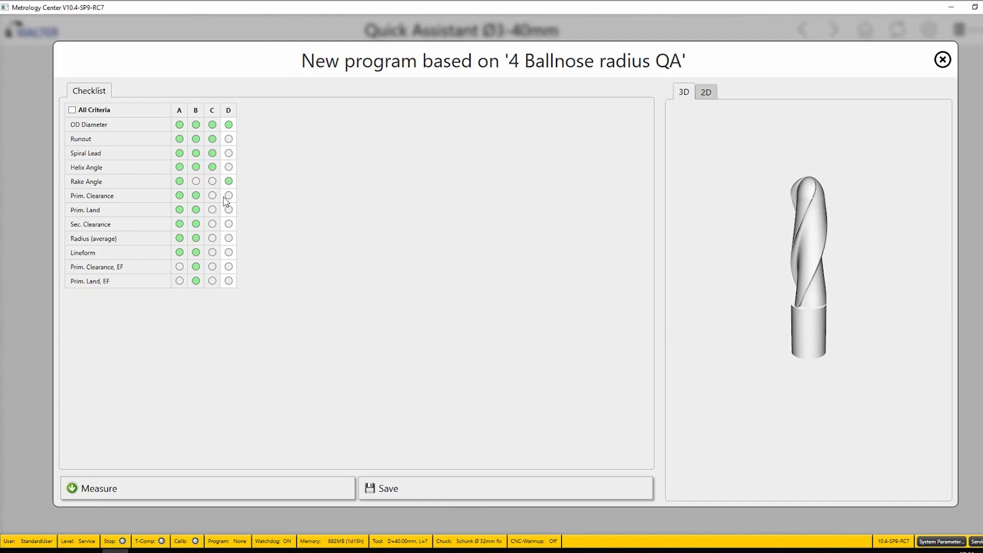
left_click(70, 109)
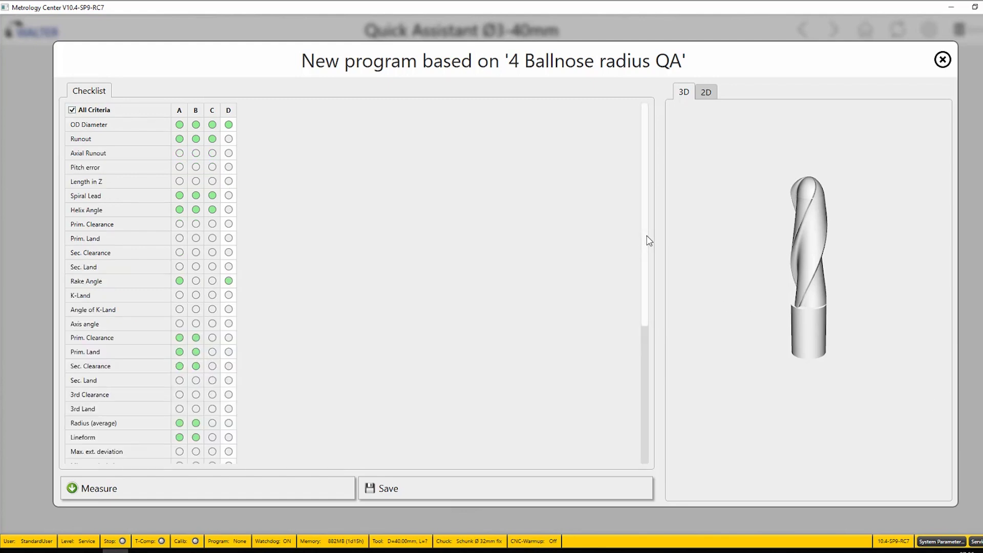
scroll(657, 246, "down", 3)
scroll(645, 292, "down", 3)
scroll(631, 308, "down", 3)
scroll(614, 317, "down", 2)
scroll(606, 322, "down", 2)
scroll(597, 313, "up", 3)
scroll(617, 263, "up", 4)
scroll(617, 262, "up", 3)
scroll(627, 231, "up", 2)
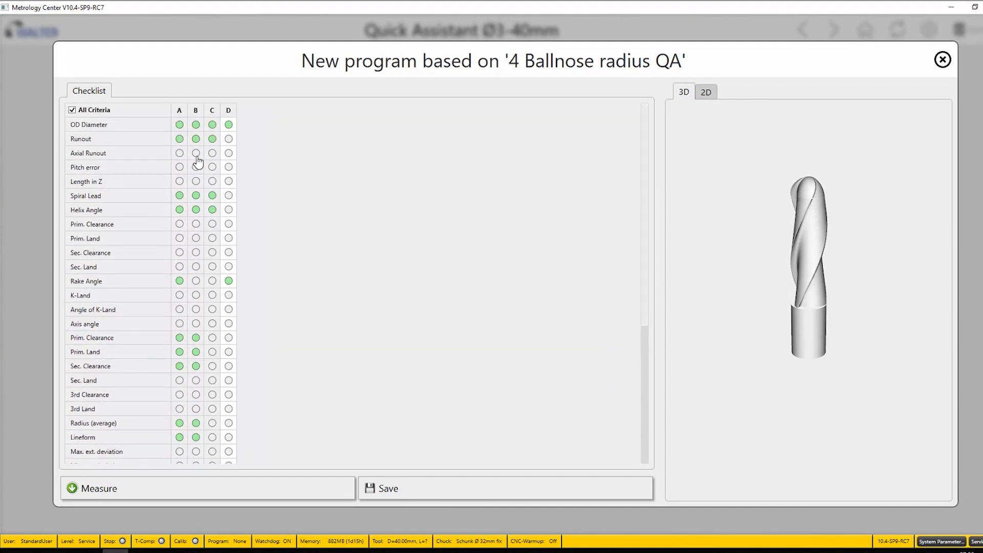
left_click(73, 110)
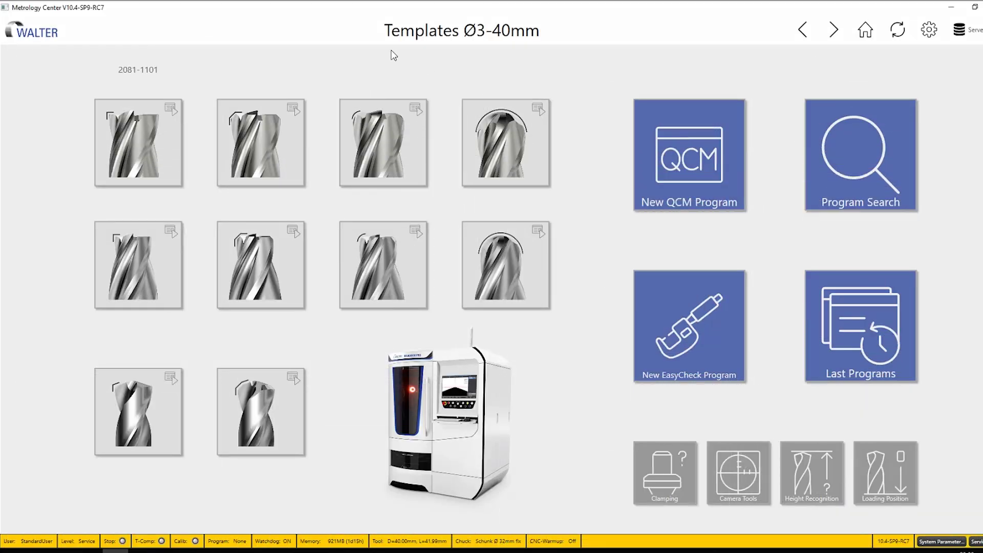
Start a Ballnose radius program with 6 mm diameter, 35 mm cutting edge length and 6 mm shank.
left_click(506, 143)
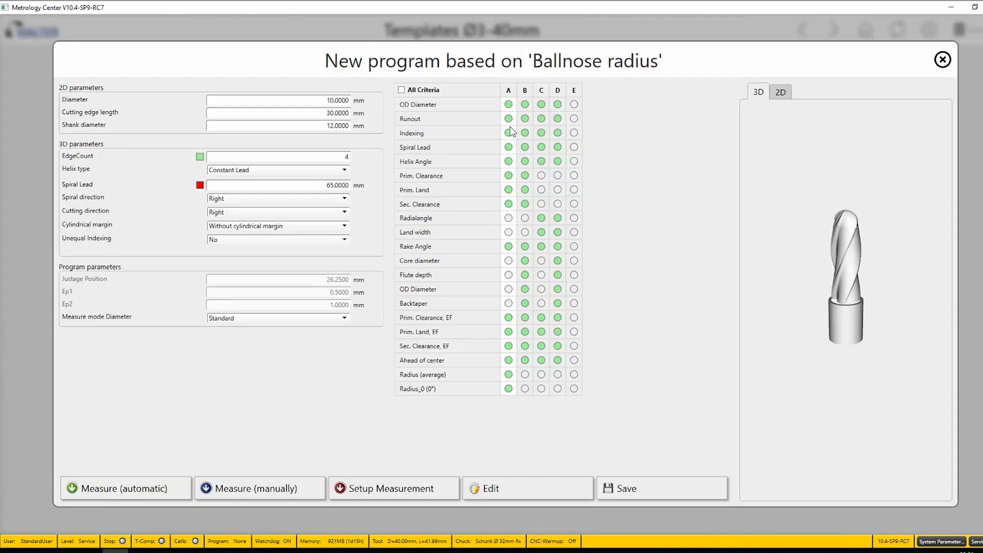
double_click(317, 101)
type("6")
key("Tab")
type("3")
key("Tab")
type("6")
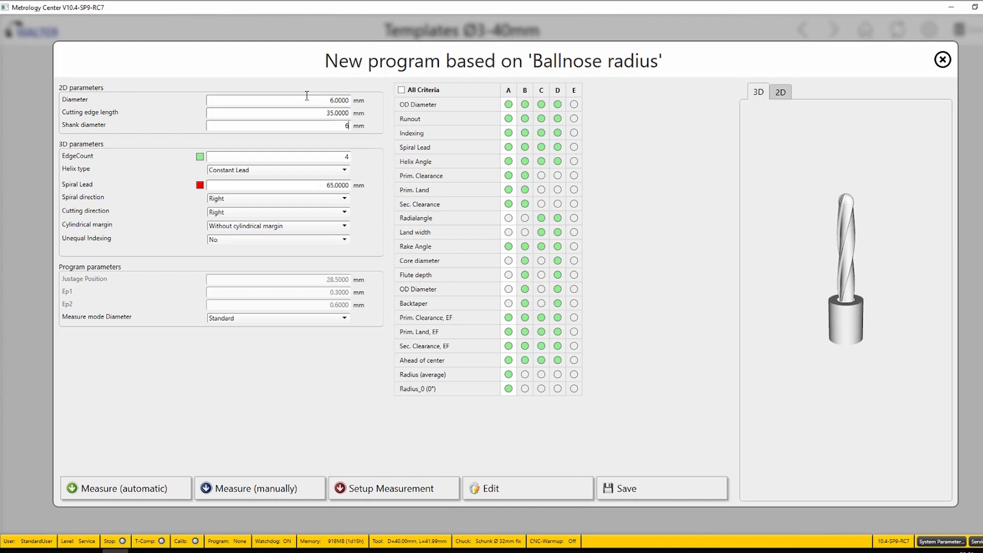
key("Tab")
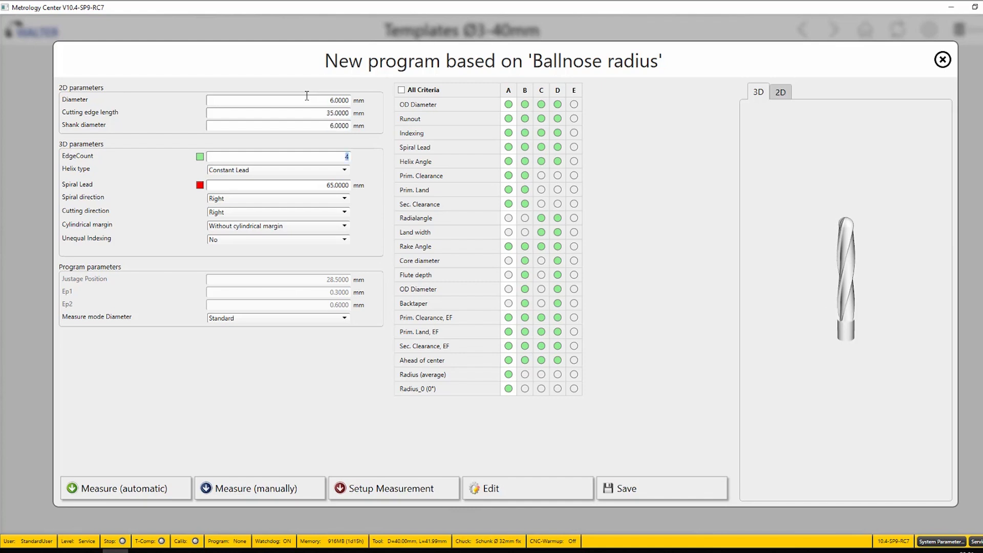
Run the automatic tool measurement, confirming the manually detected edge position with OK.
left_click(125, 489)
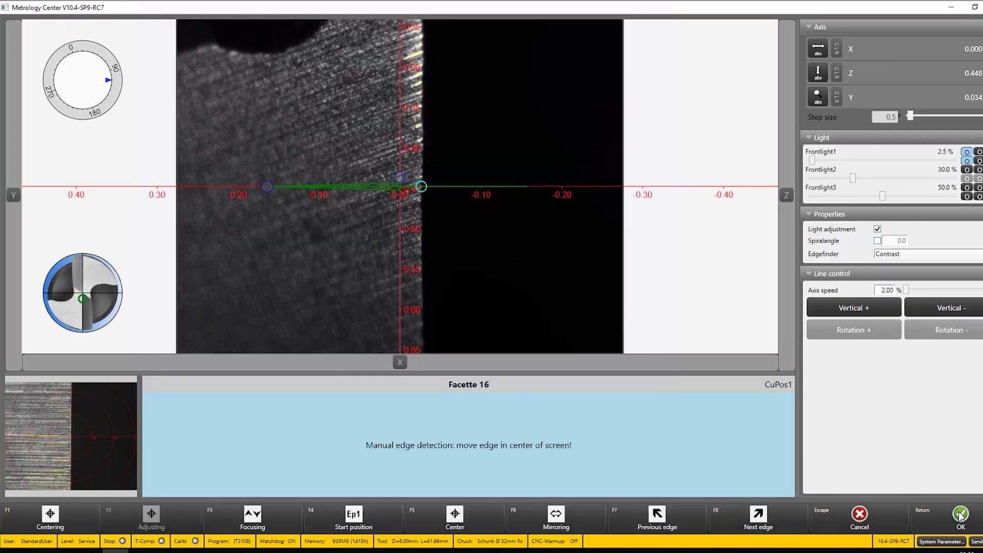
left_click(961, 515)
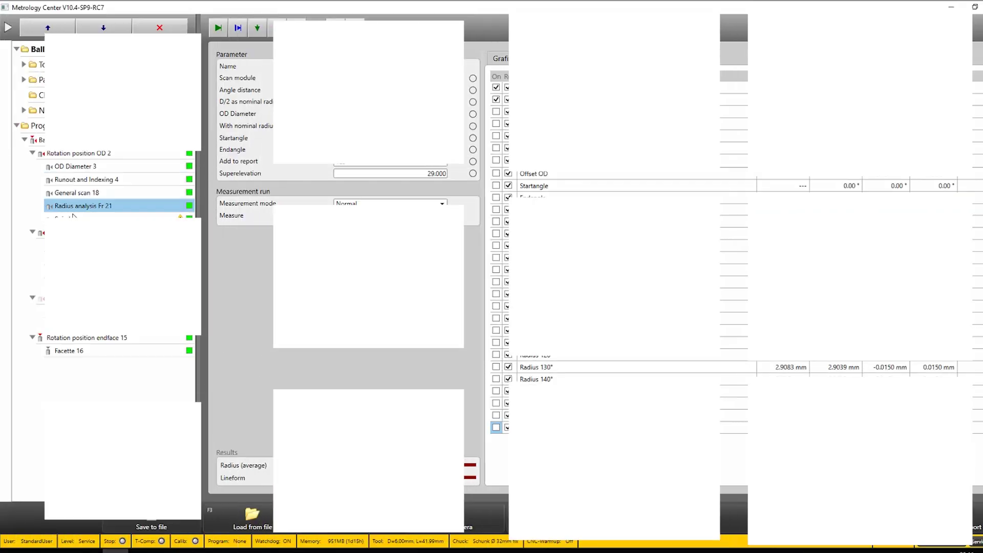
Enter OD Diameter nominal 5.8 mm with tolerances, plus Prim. Clearance nominal and tolerances.
left_click(75, 166)
left_click(845, 88)
type("5.8")
left_click(892, 88)
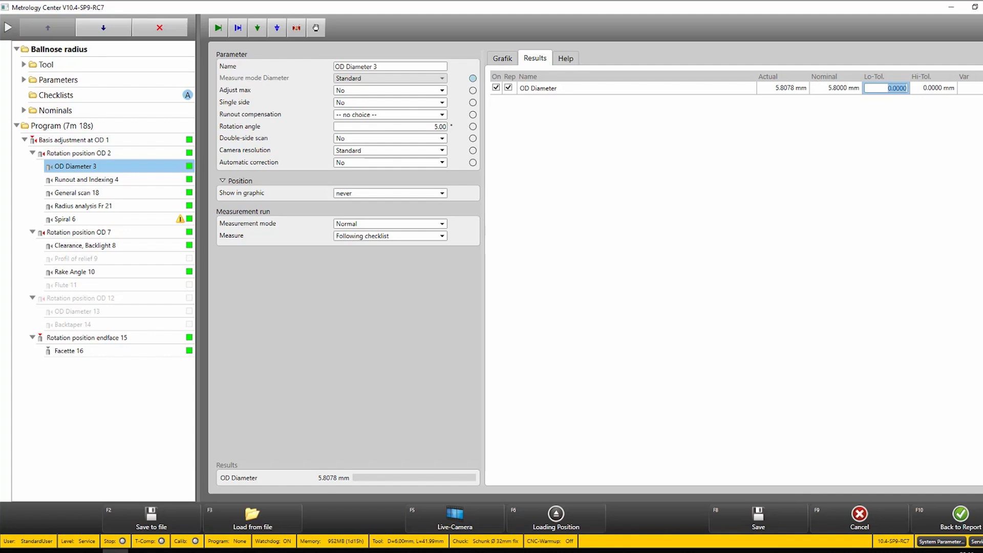
type("-")
left_click(938, 89)
type("0,01")
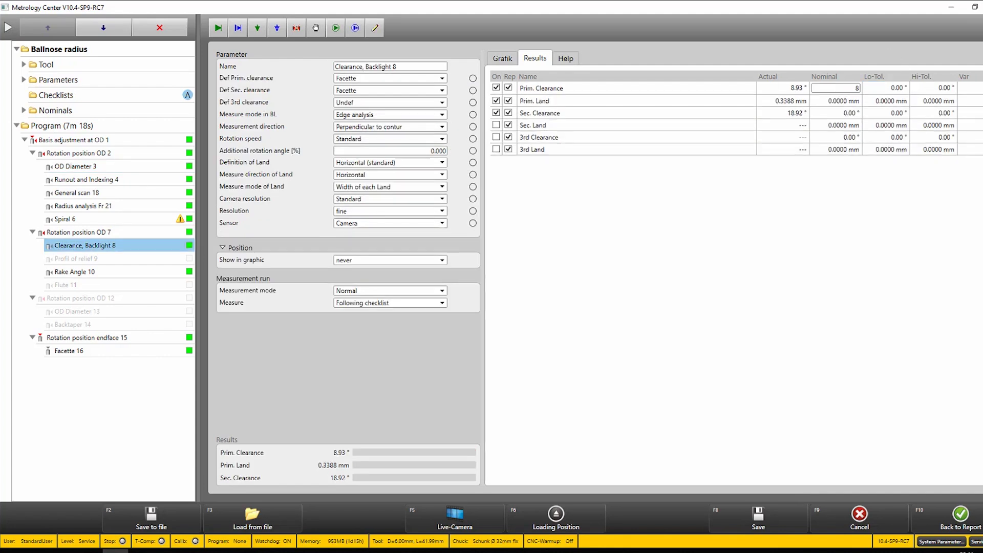
key("Tab")
type("-1")
key("Tab")
type("1")
key("Tab")
Enter nominal values and lower/upper tolerances for Prim. Land and Sec. Clearance.
left_click(846, 100)
type("0,")
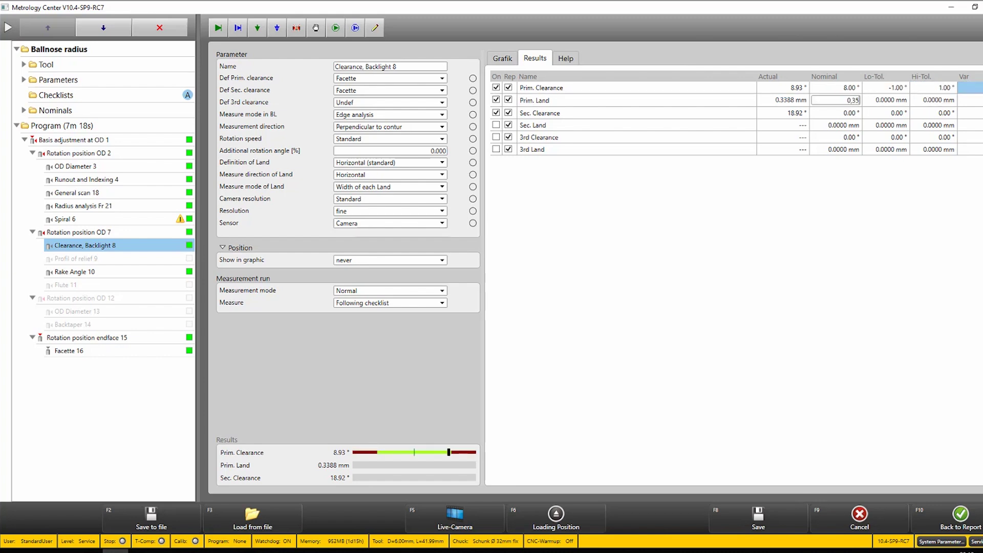
type("35")
key("Tab")
type("-0,02")
key("Tab")
type("0,02")
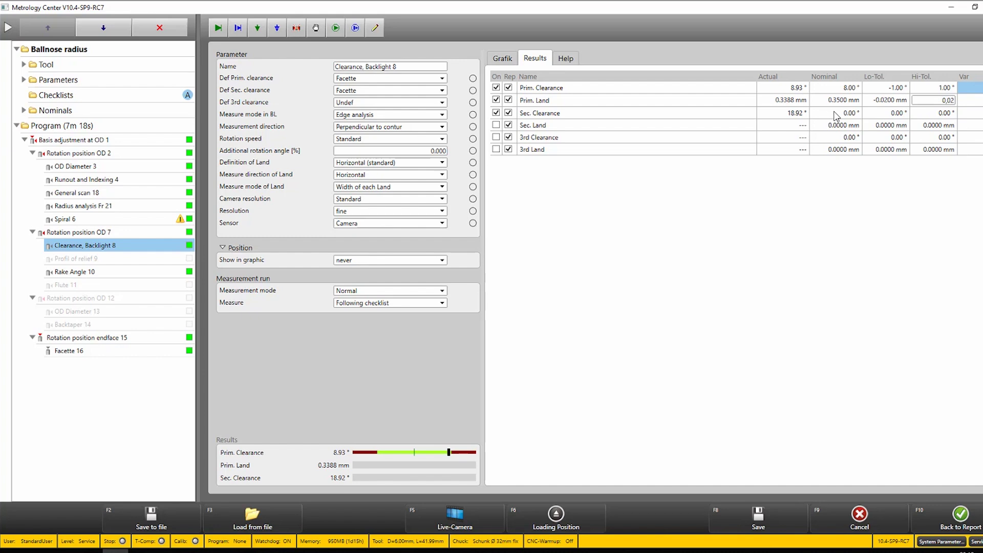
key("Tab")
left_click(836, 116)
type("18")
key("Tab")
type("-2")
key("Tab")
type("2")
key("Return")
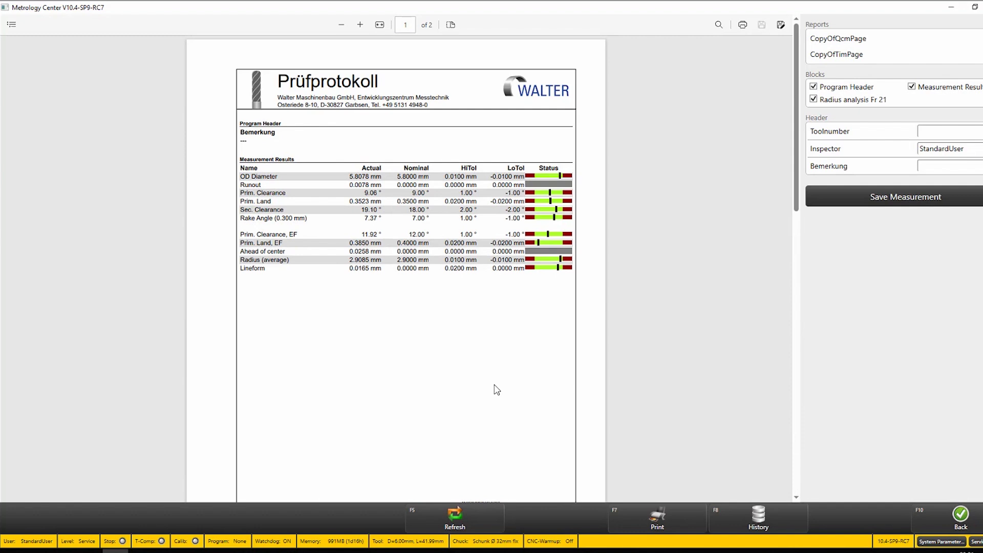
scroll(494, 389, "down", 5)
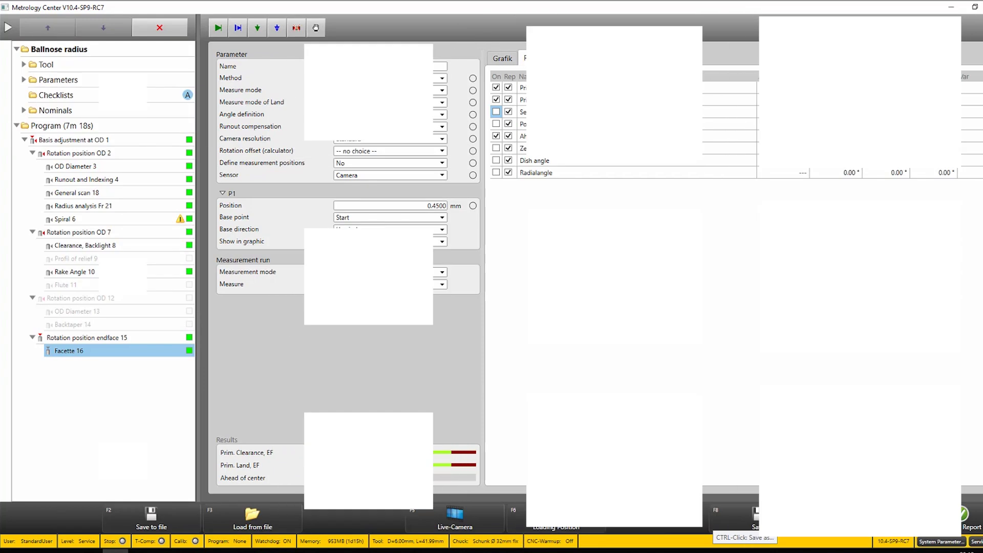
Save the ballnose program as 'Example 2' in the Walter/DEMO folder.
left_click(775, 519)
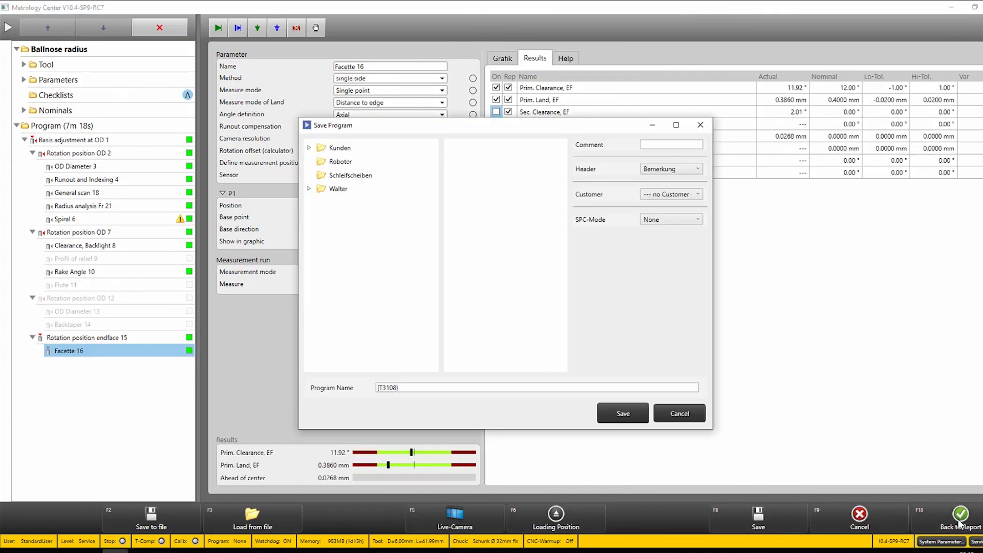
left_click(309, 189)
left_click(342, 202)
type("Example 2")
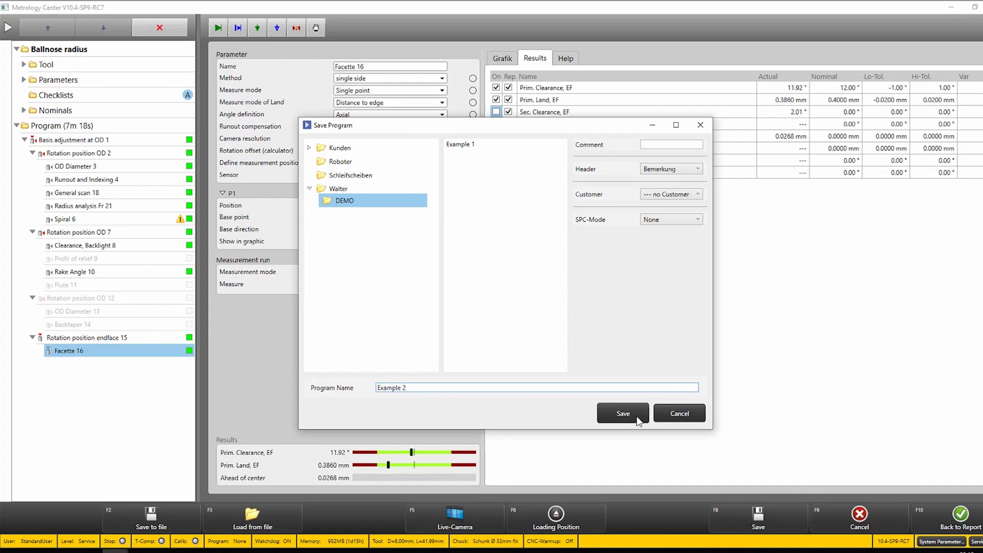
left_click(623, 414)
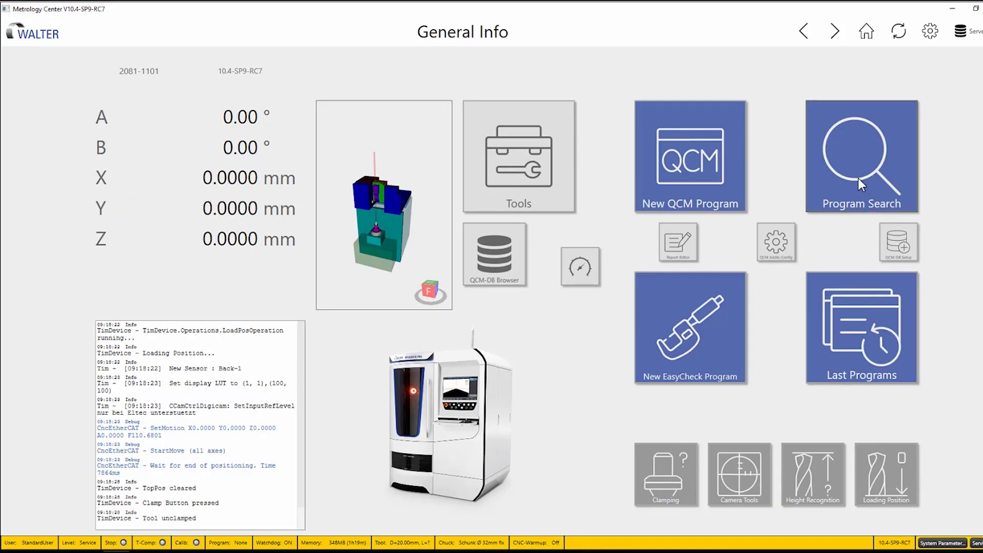
Reopen 'Example 2' from the Walter/DEMO folder through Program Search.
left_click(858, 175)
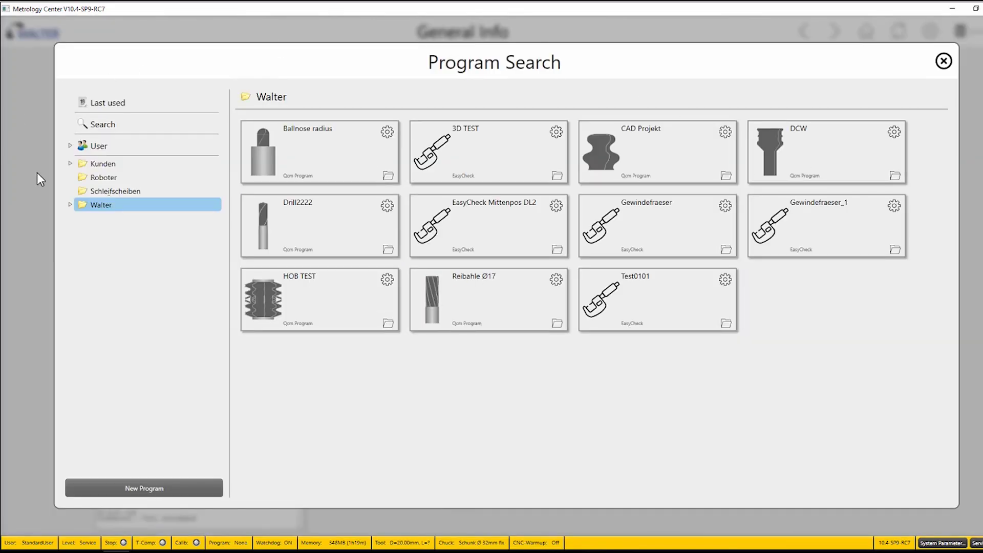
left_click(70, 204)
left_click(108, 219)
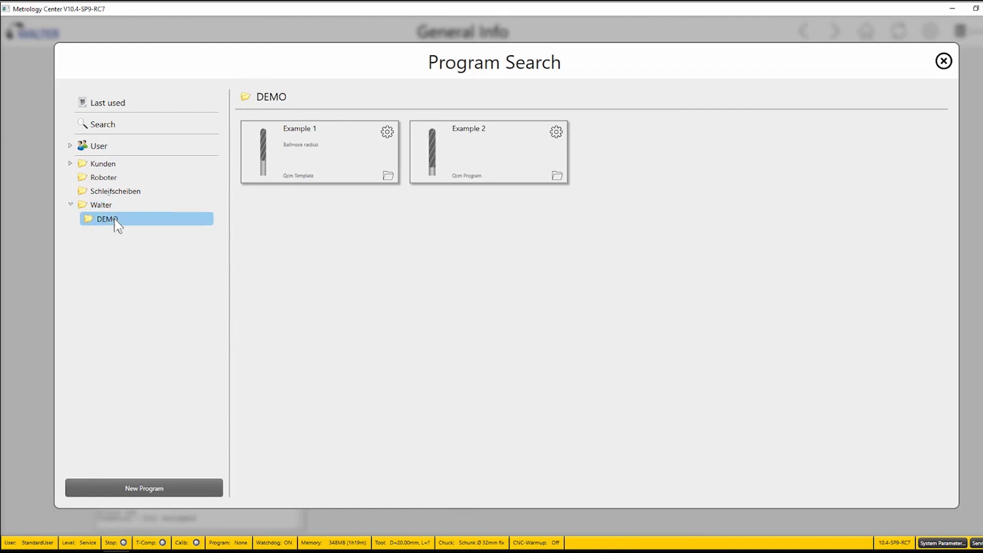
left_click(493, 139)
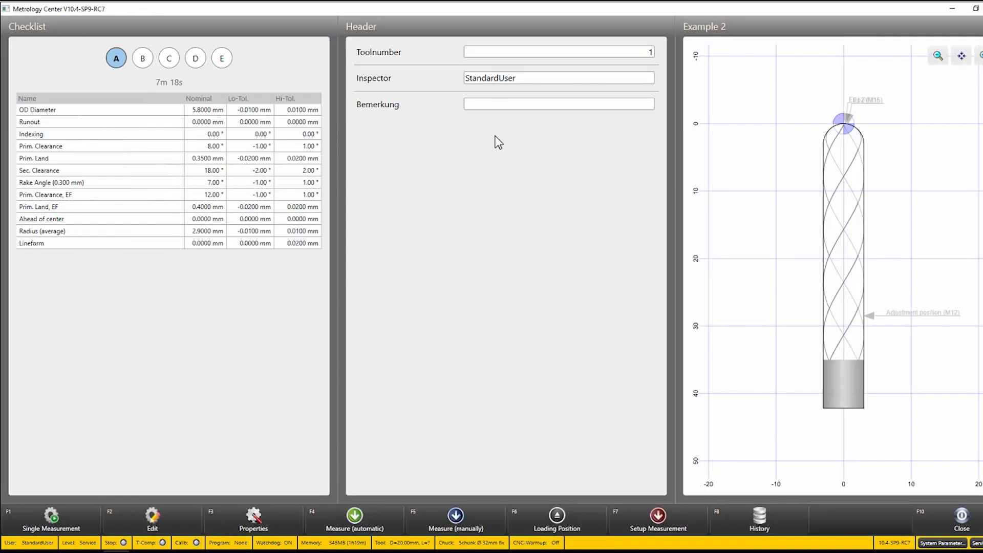